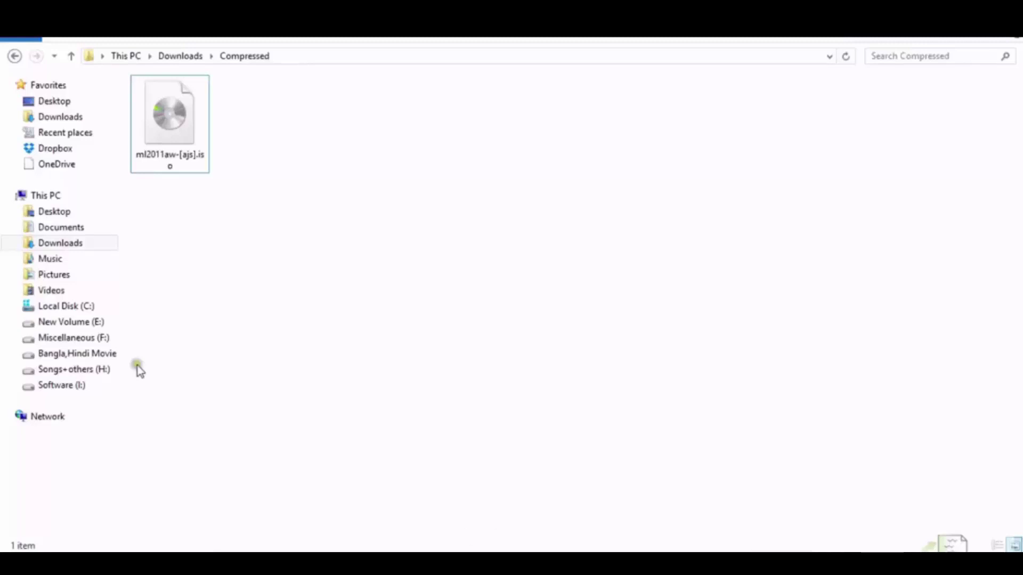
- Select the ml2011aw-[ajs].iso disc image and bring up its mount options
left_click(162, 127)
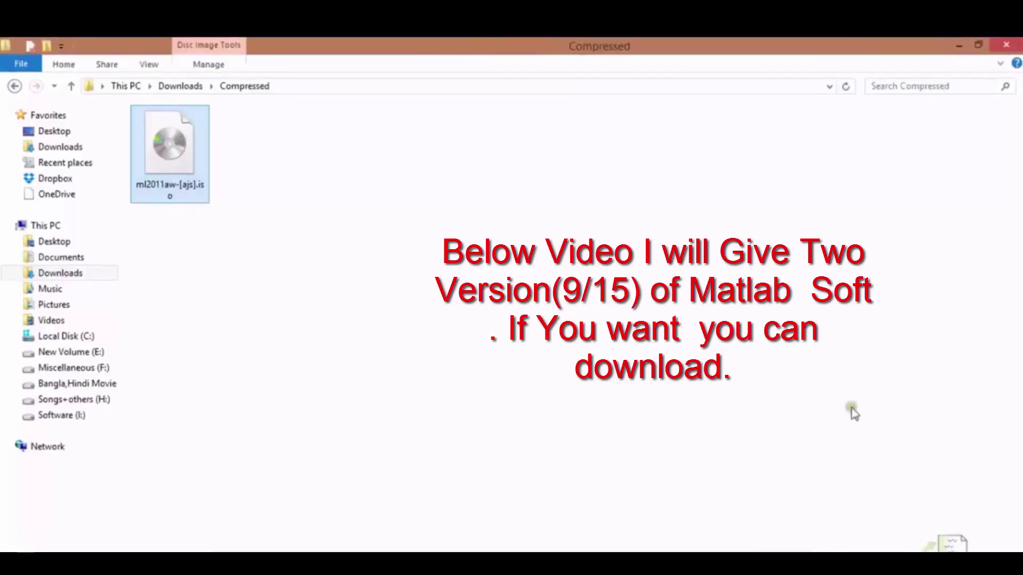
right_click(161, 151)
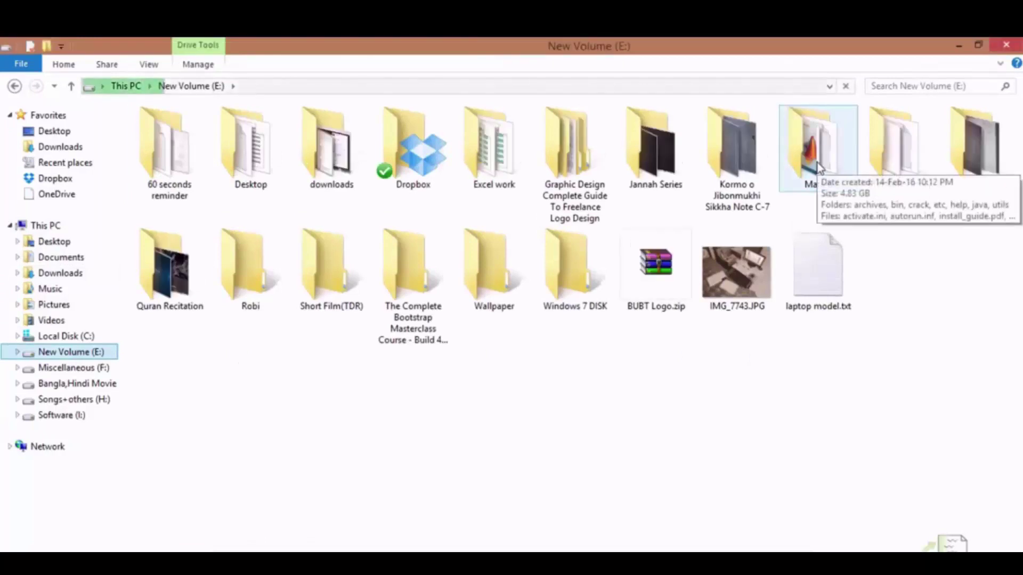
- Open the Matlab folder and select setup.exe to start the MathWorks installer
double_click(819, 167)
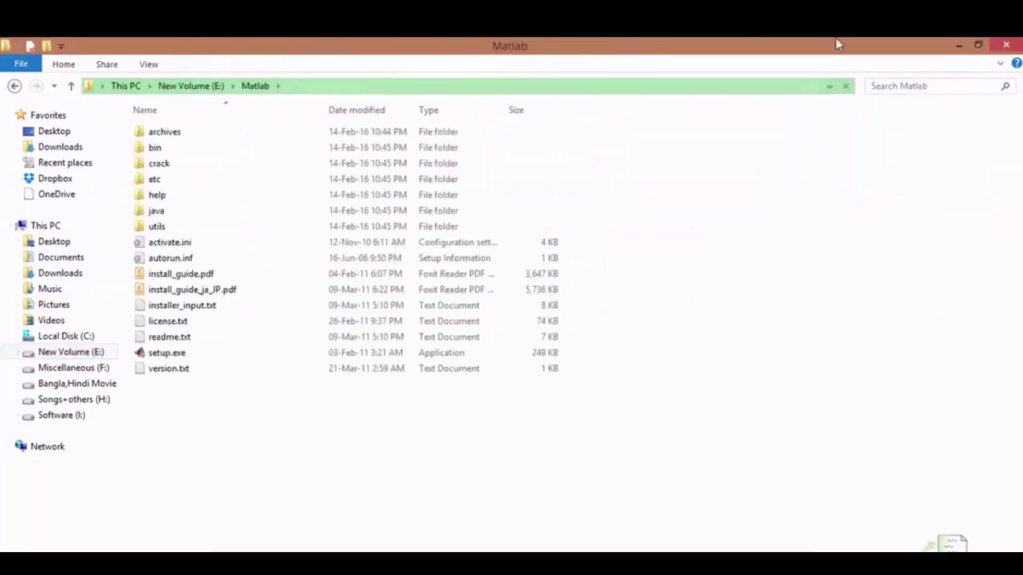
left_click(213, 354)
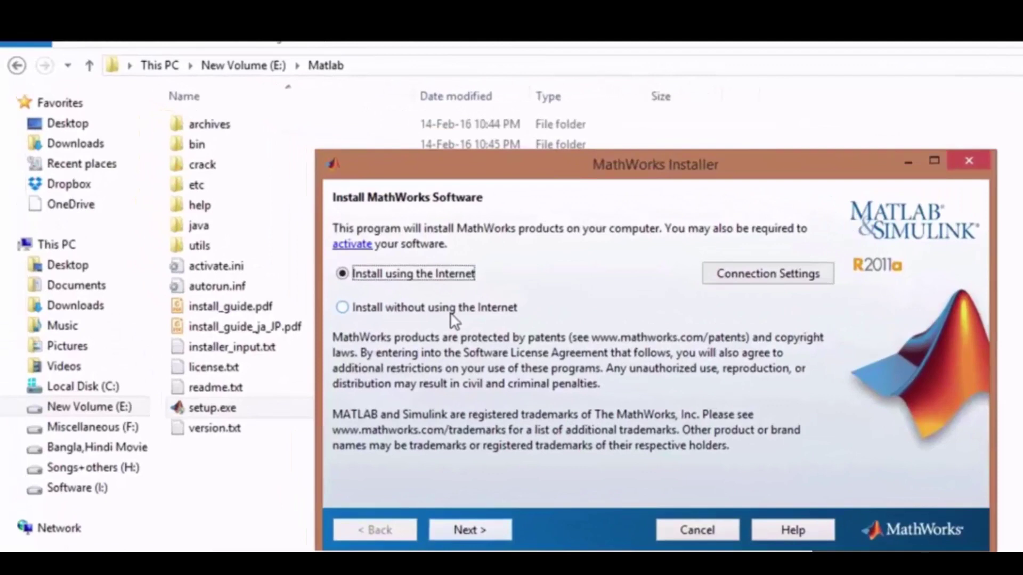
- Choose installing without the Internet, accept the license, and select 'I have the File Installation Key'
left_click(363, 315)
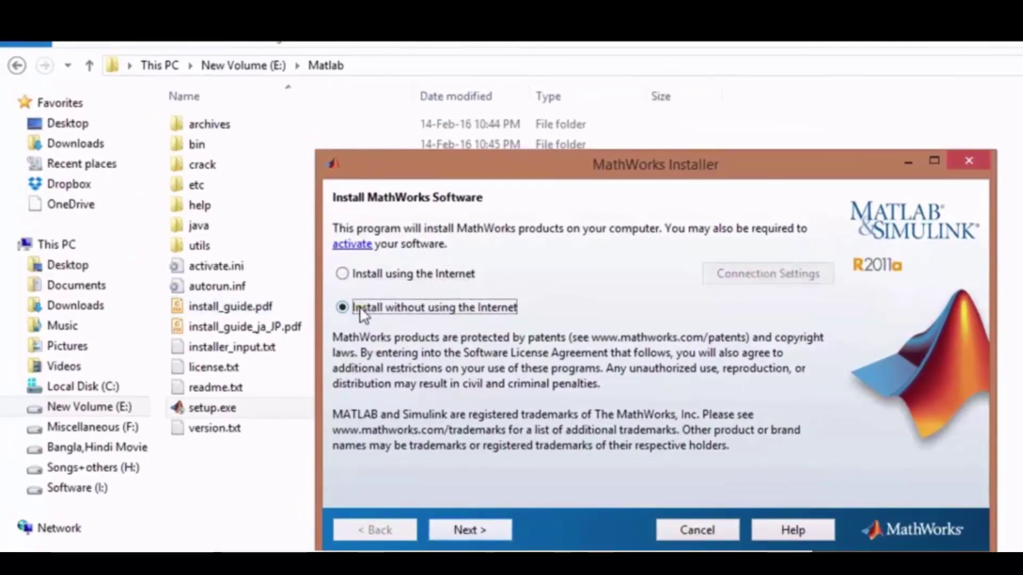
left_click(461, 528)
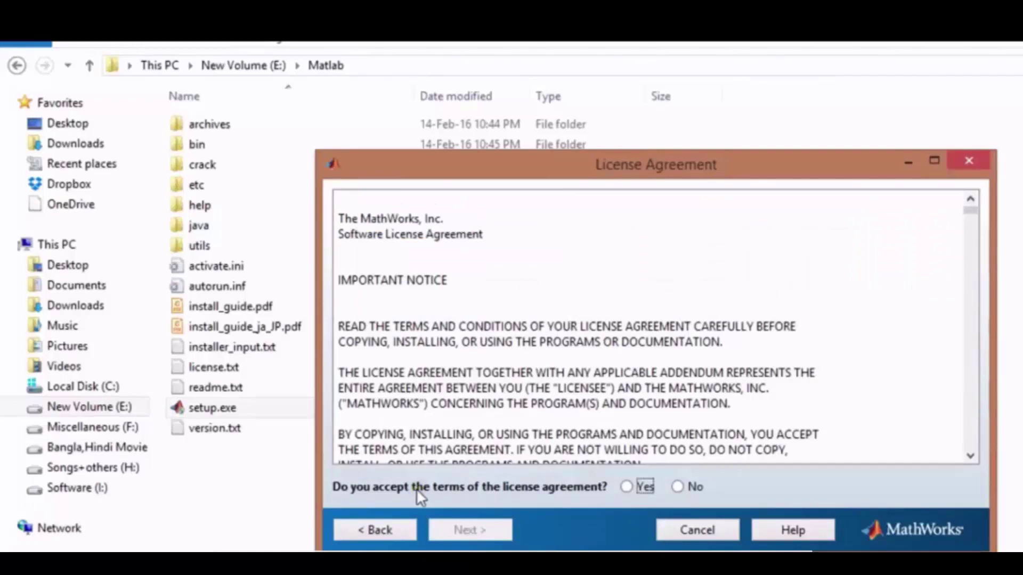
left_click(627, 486)
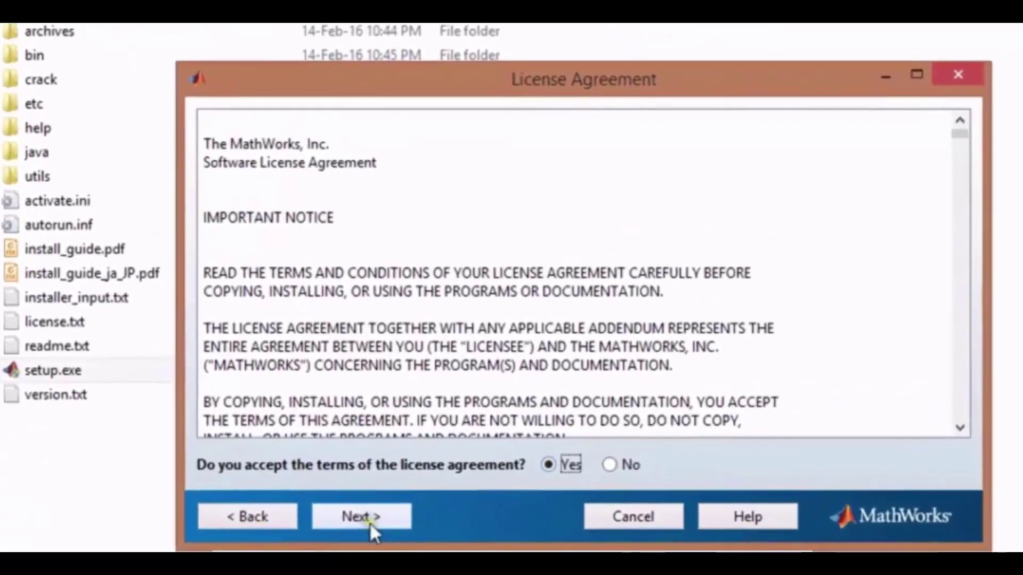
left_click(469, 528)
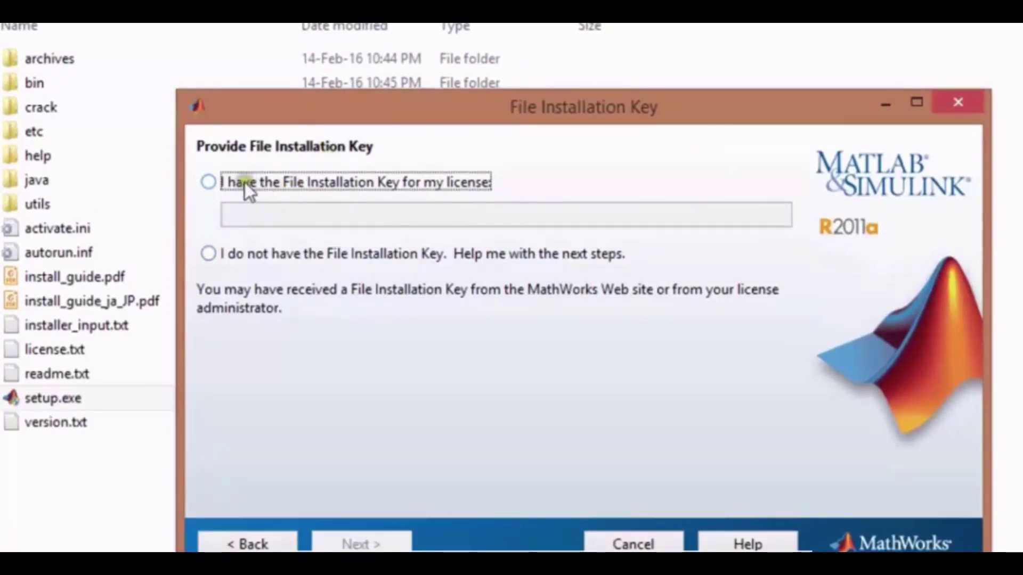
left_click(215, 182)
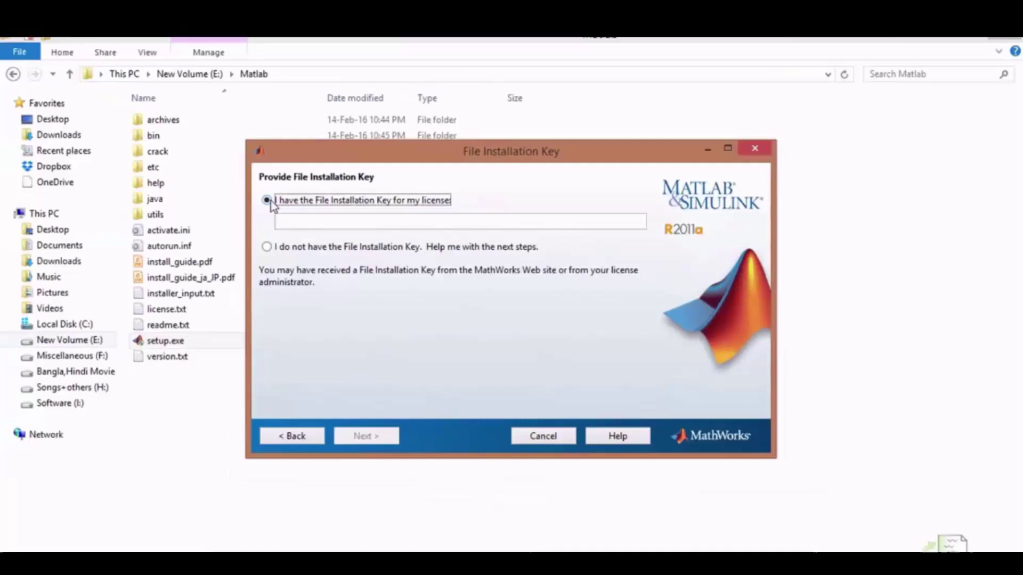
left_click(174, 415)
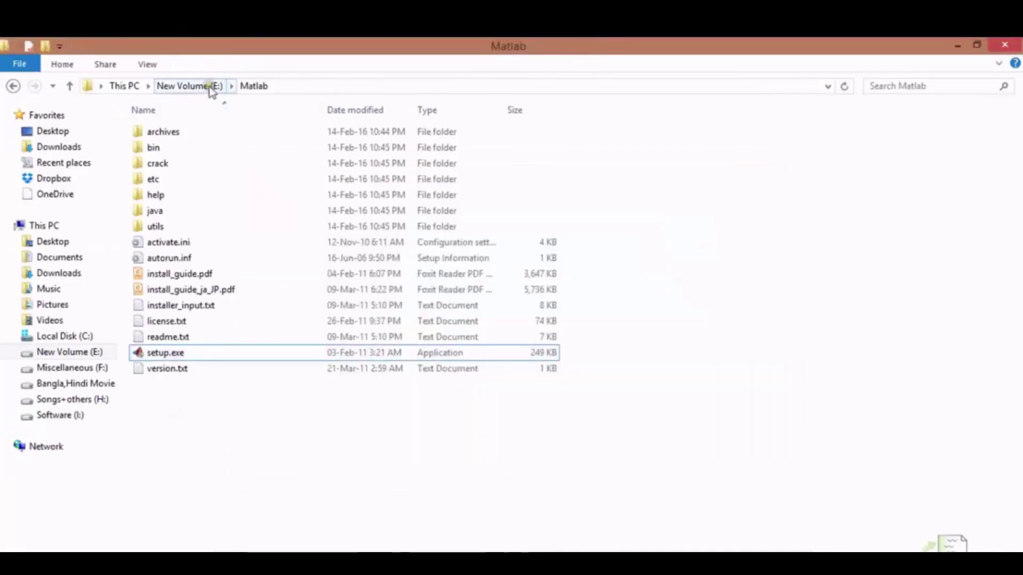
- Open crack\install.txt in Notepad and select the standalone file installation key
left_click(193, 163)
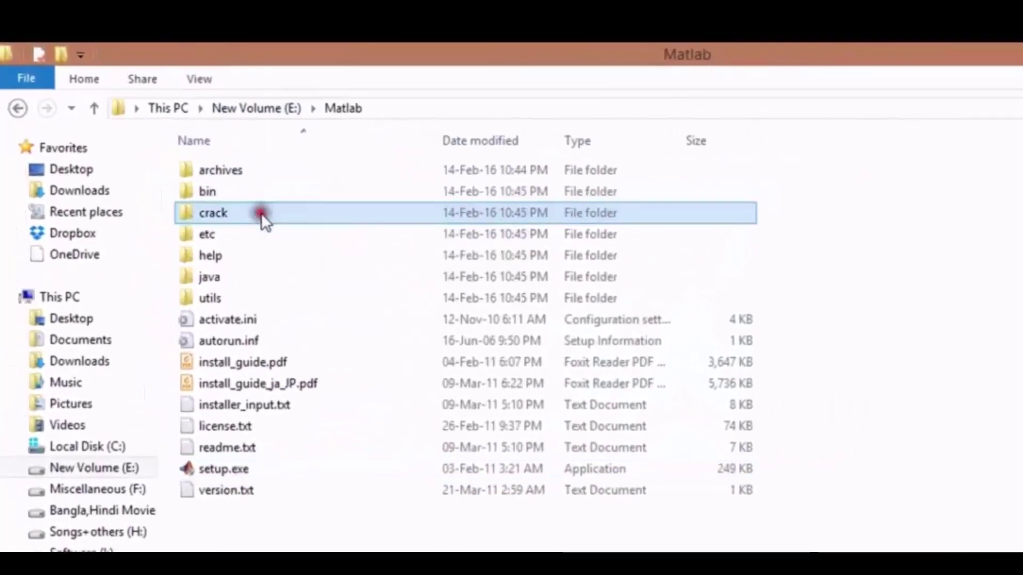
double_click(262, 213)
left_click(274, 168)
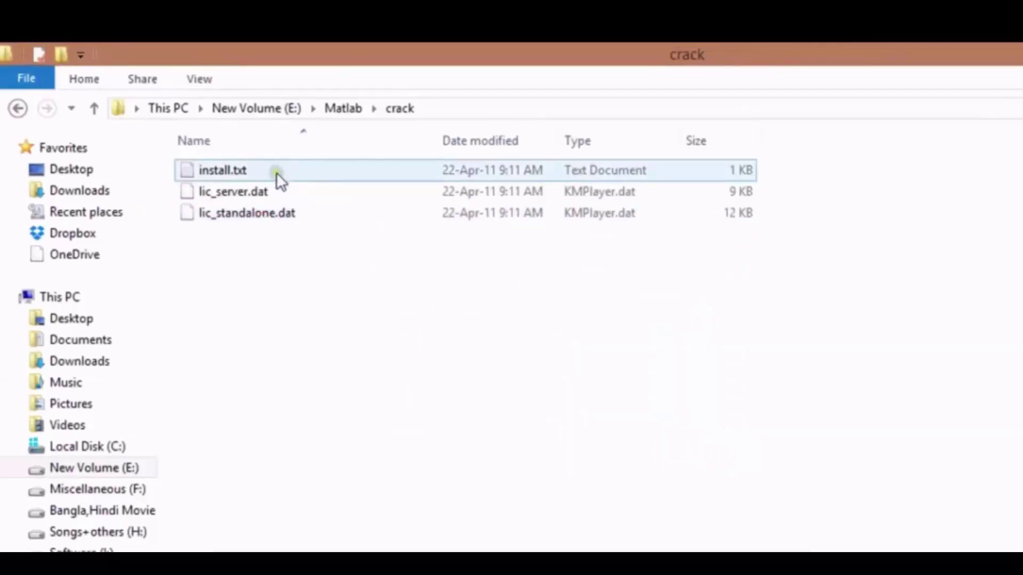
double_click(275, 171)
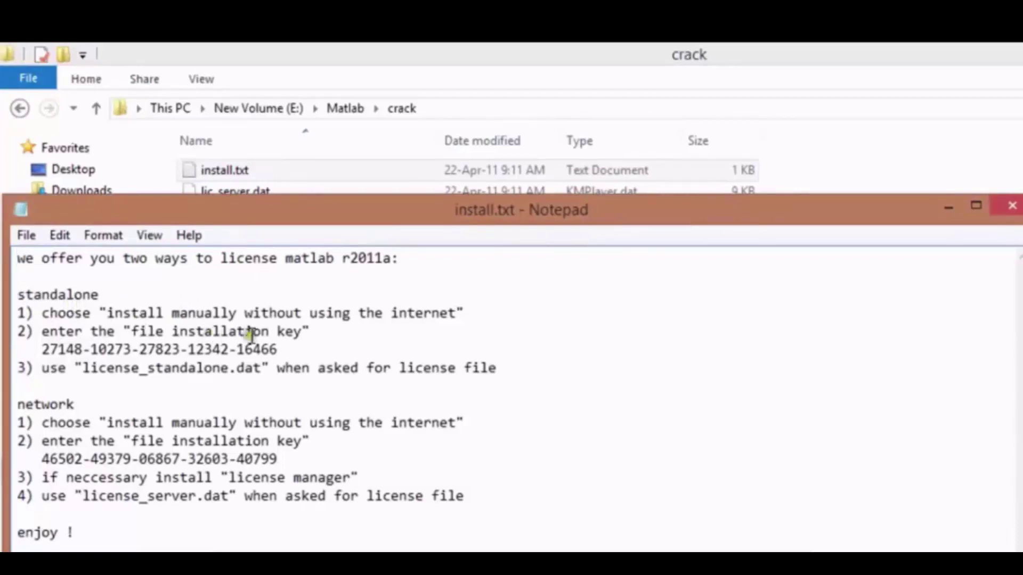
left_click_drag(278, 349, 39, 349)
key("ctrl+c")
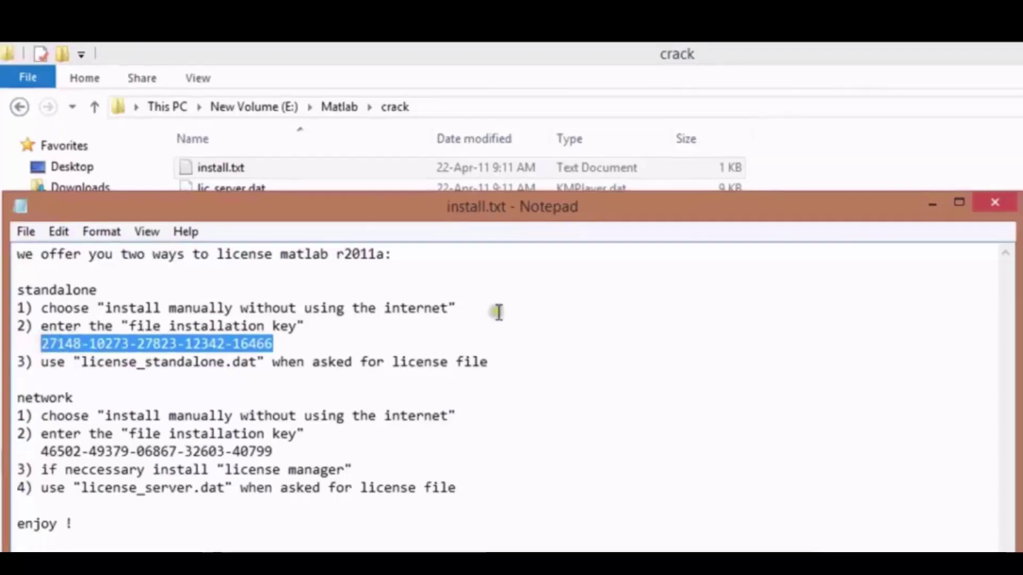
- Paste the copied key into the installer and continue with the Typical installation
left_click(995, 203)
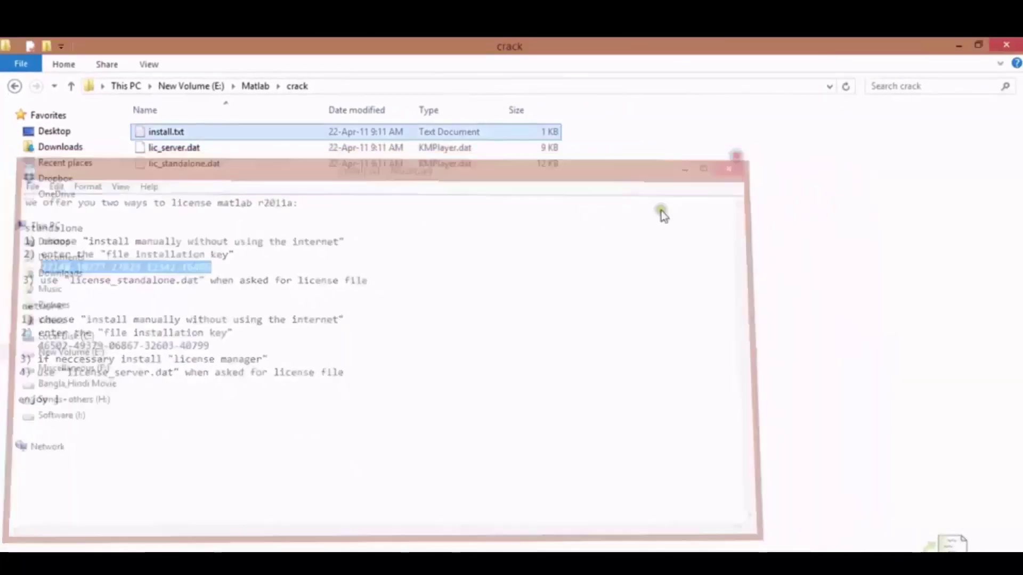
key("alt+Tab")
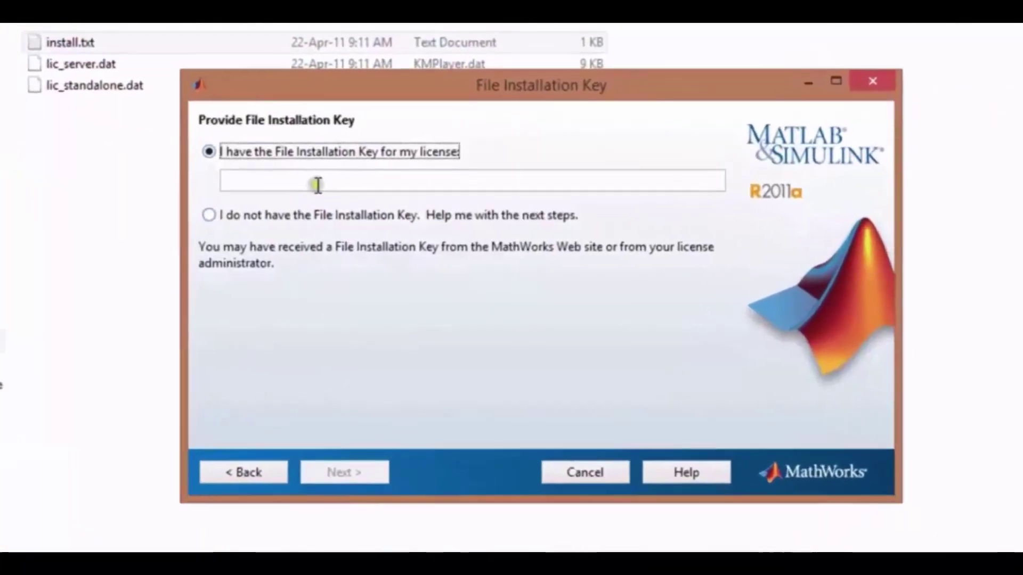
key("ctrl+v")
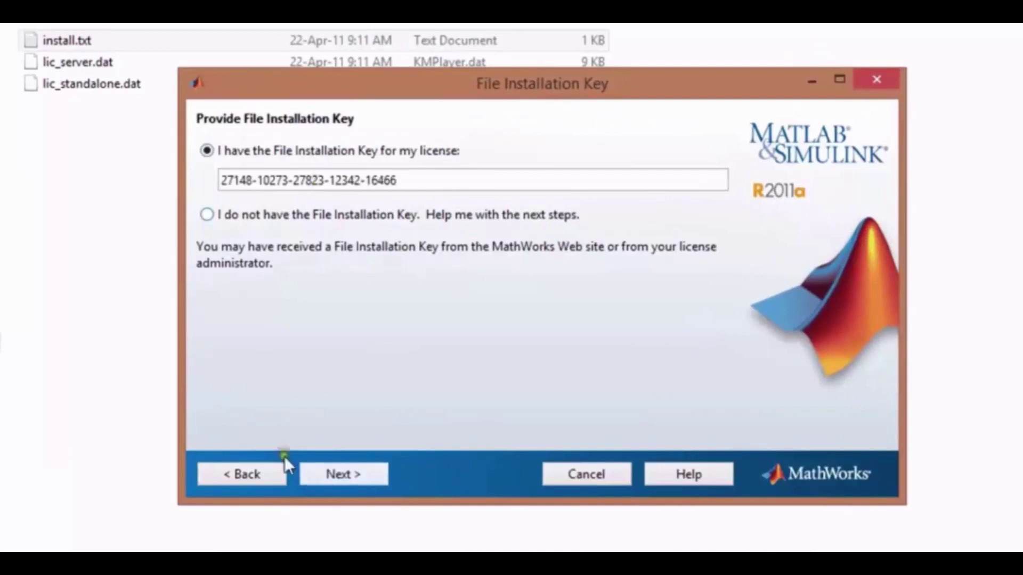
left_click(353, 474)
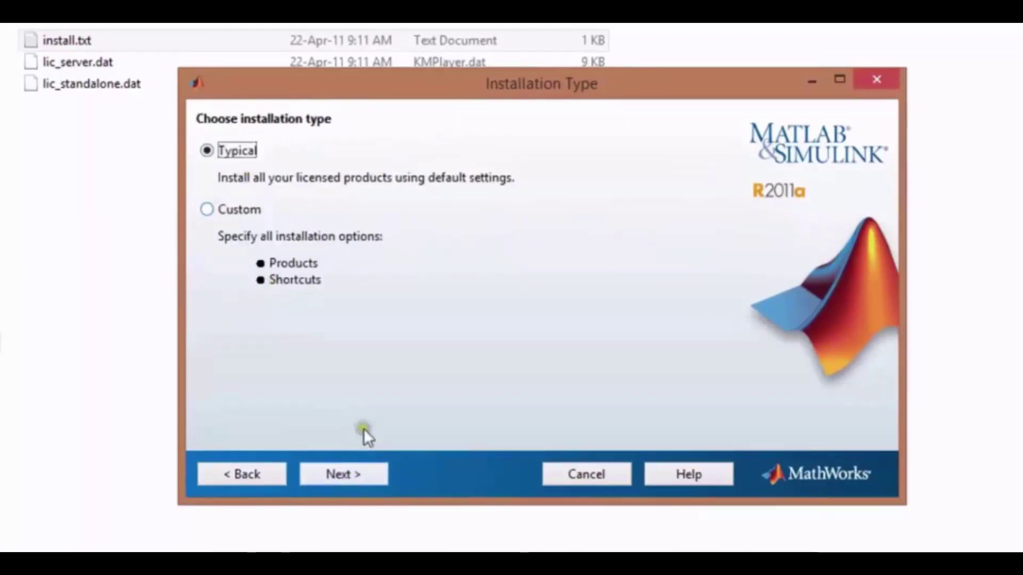
left_click(347, 482)
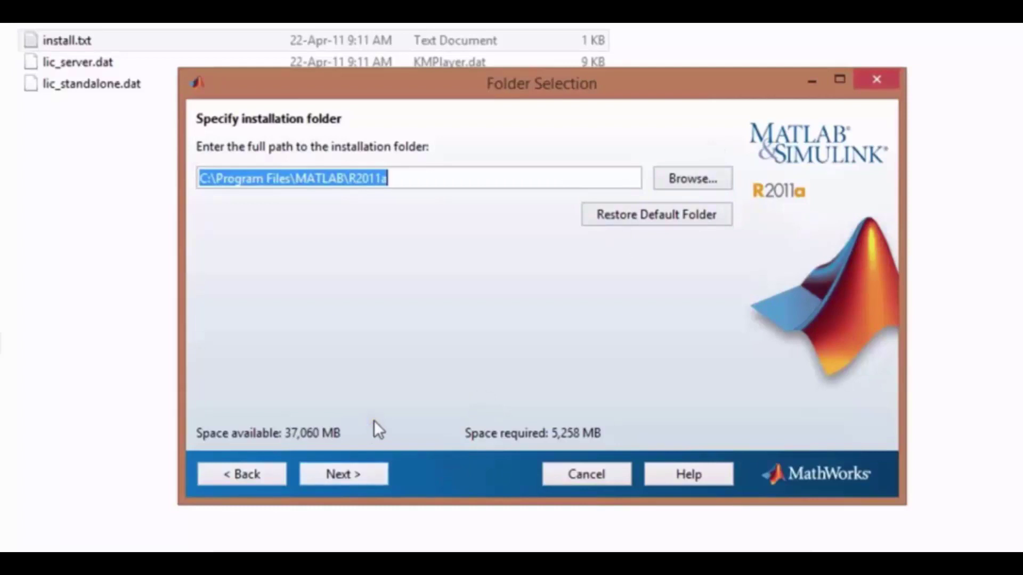
- Accept folder C:\Program Files\MATLAB\R2011a, review the product list, and install
left_click(359, 471)
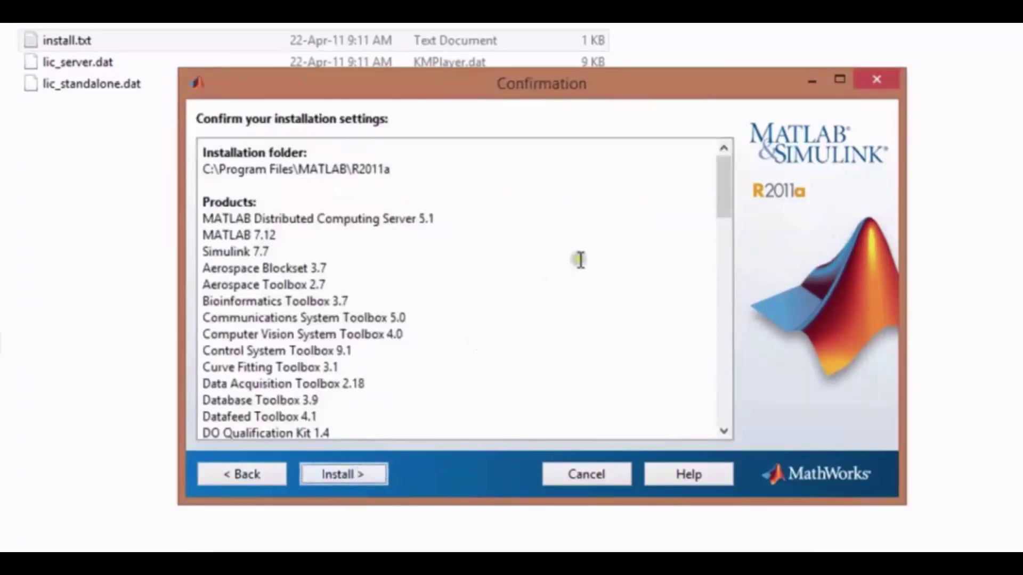
scroll(361, 292, "down", 15)
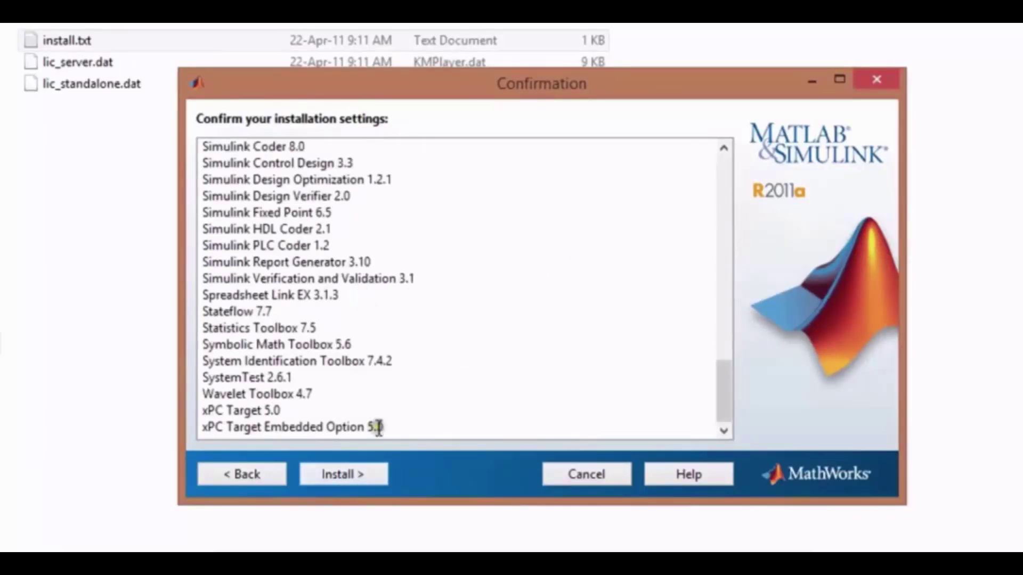
left_click(362, 474)
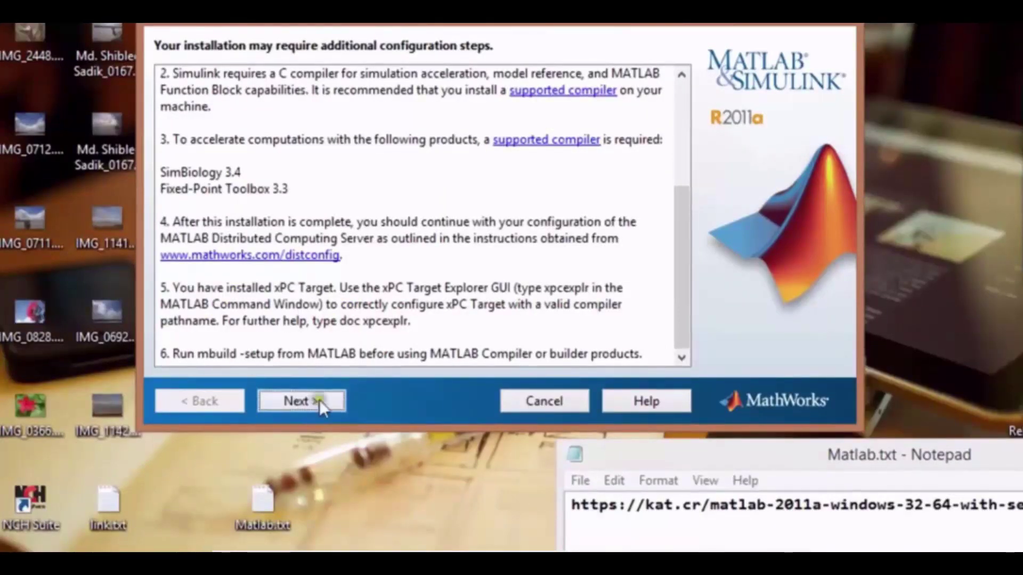
- Pass the configuration notes and finish installing with 'Activate MATLAB' left checked
left_click(320, 400)
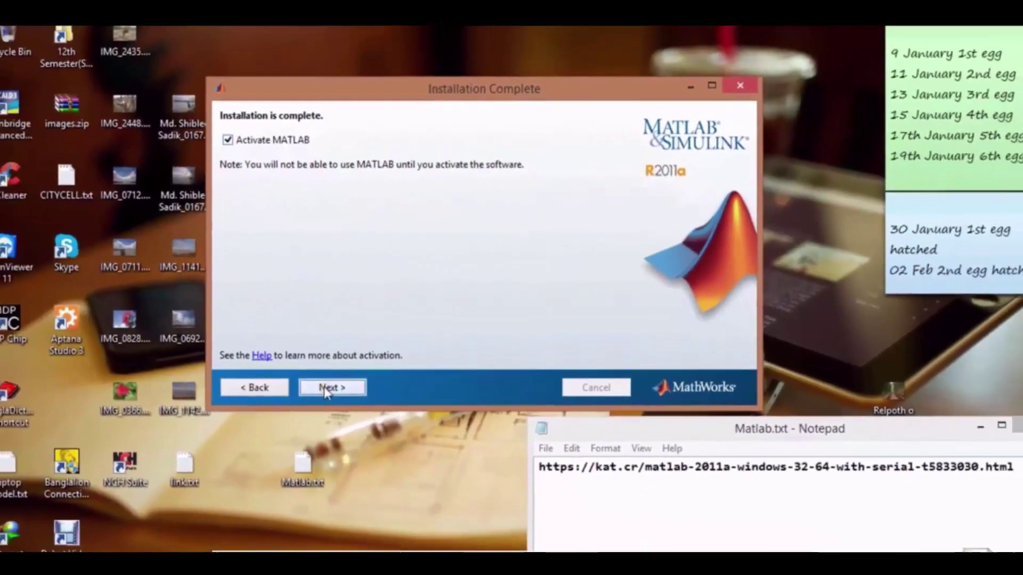
left_click(327, 387)
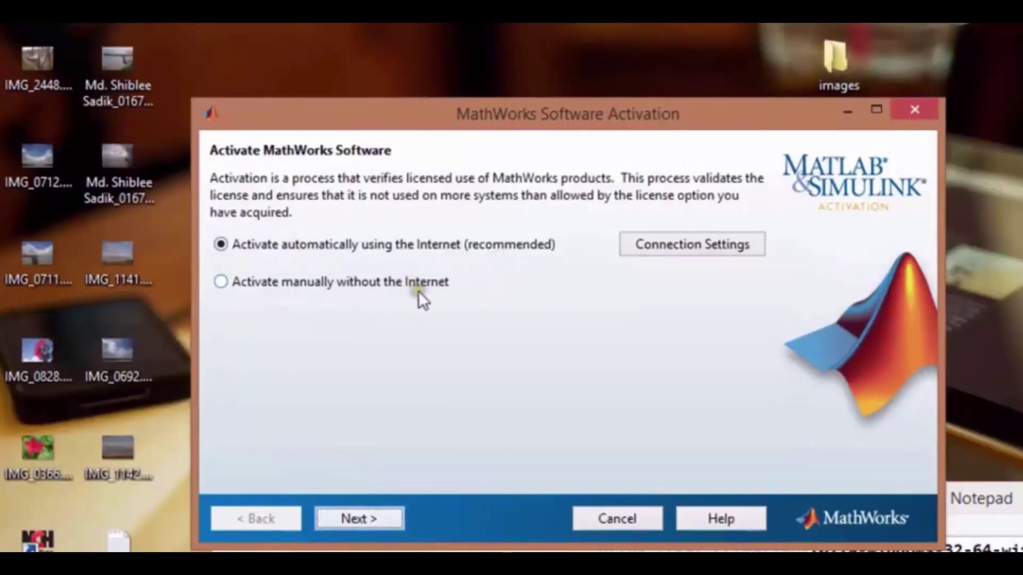
- Choose manual activation without the Internet, providing a path to the license file
left_click(291, 282)
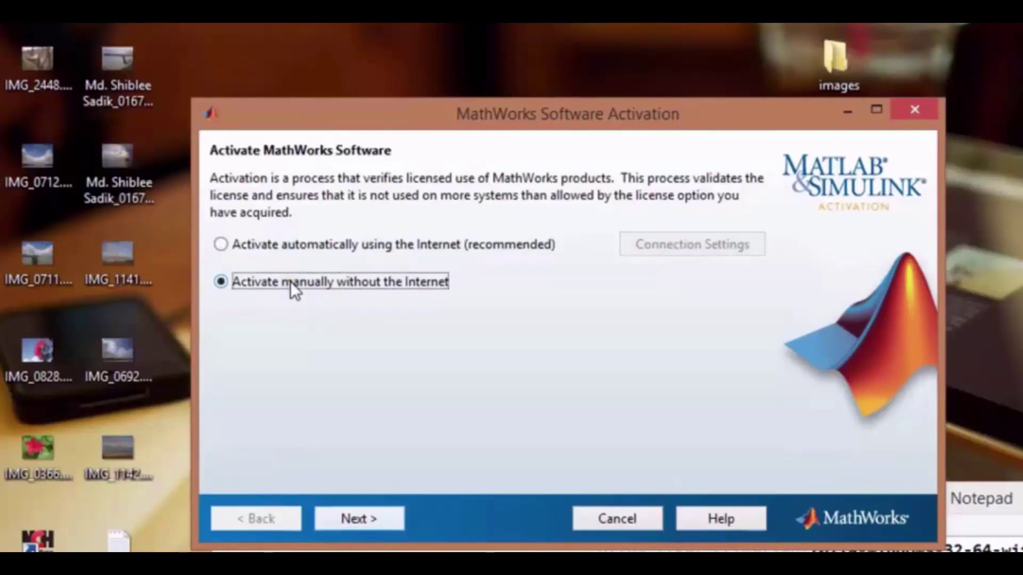
left_click(373, 519)
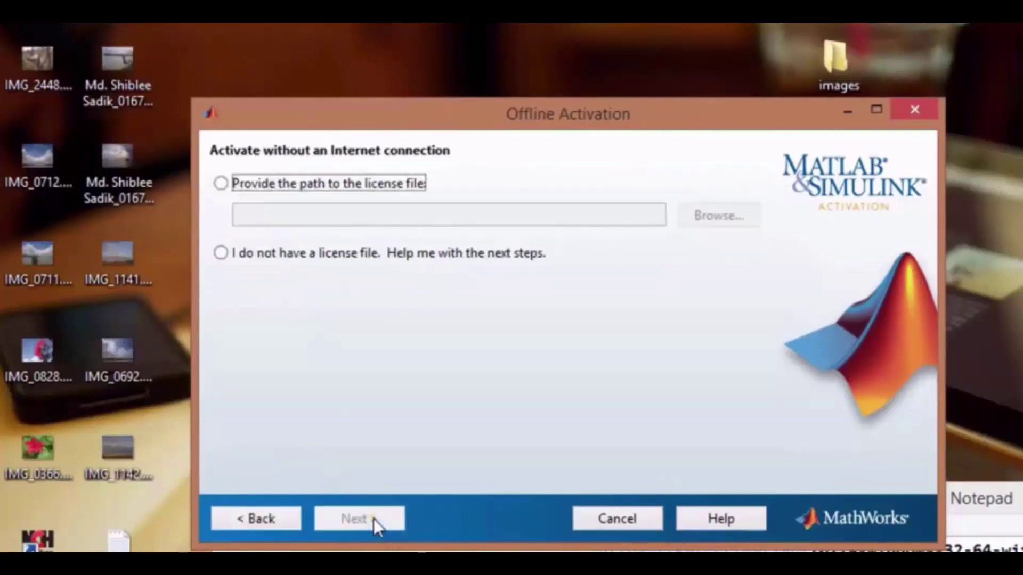
left_click(258, 183)
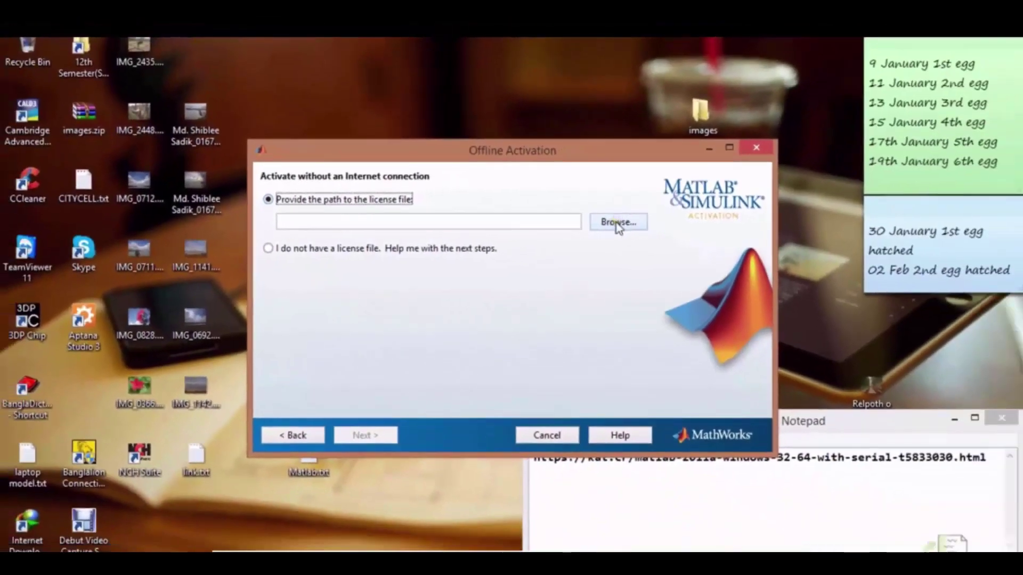
- Browse to E:\Matlab\crack and pick lic_standalone.dat as the license file
left_click(617, 224)
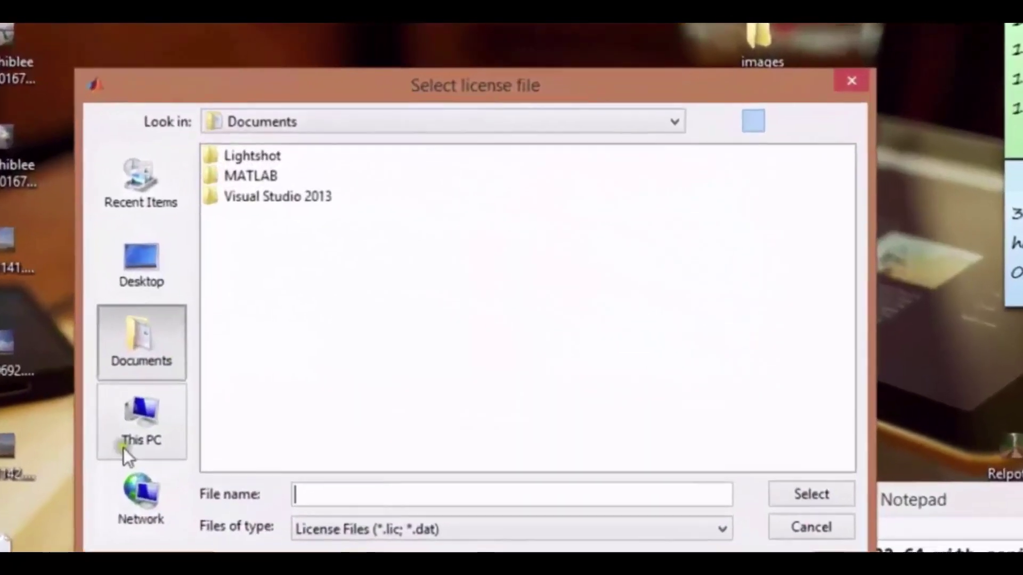
left_click(290, 367)
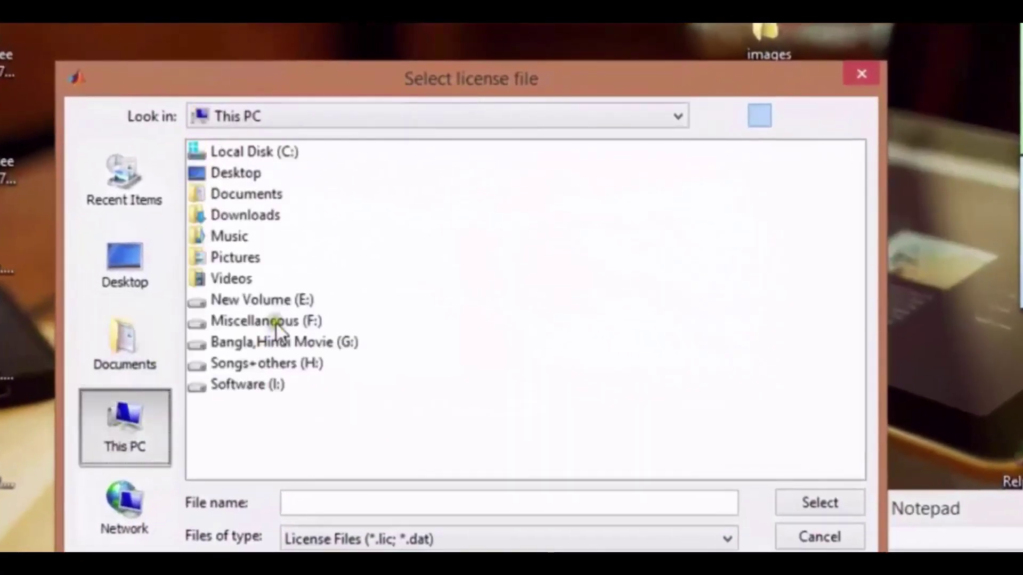
double_click(263, 299)
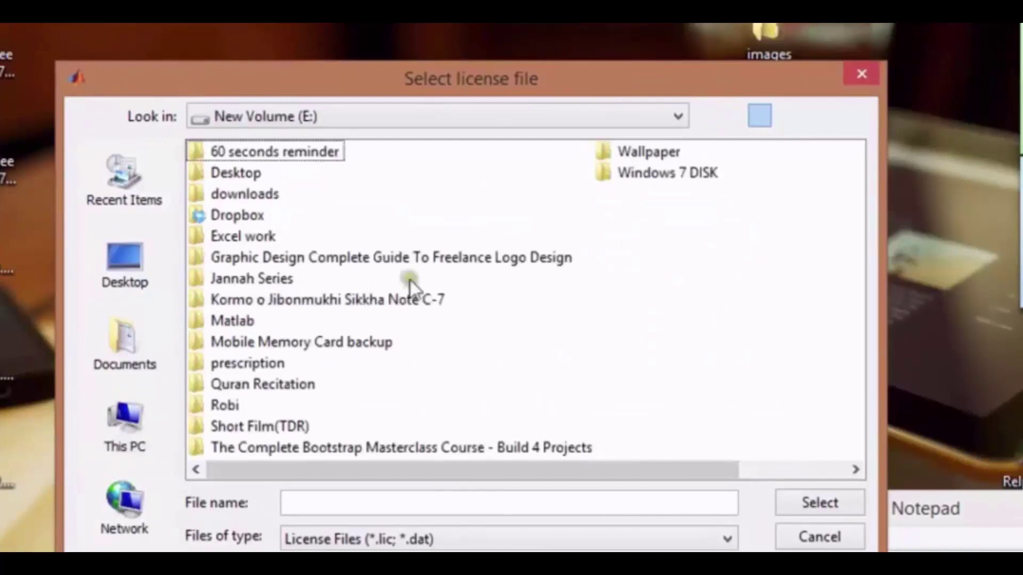
double_click(241, 319)
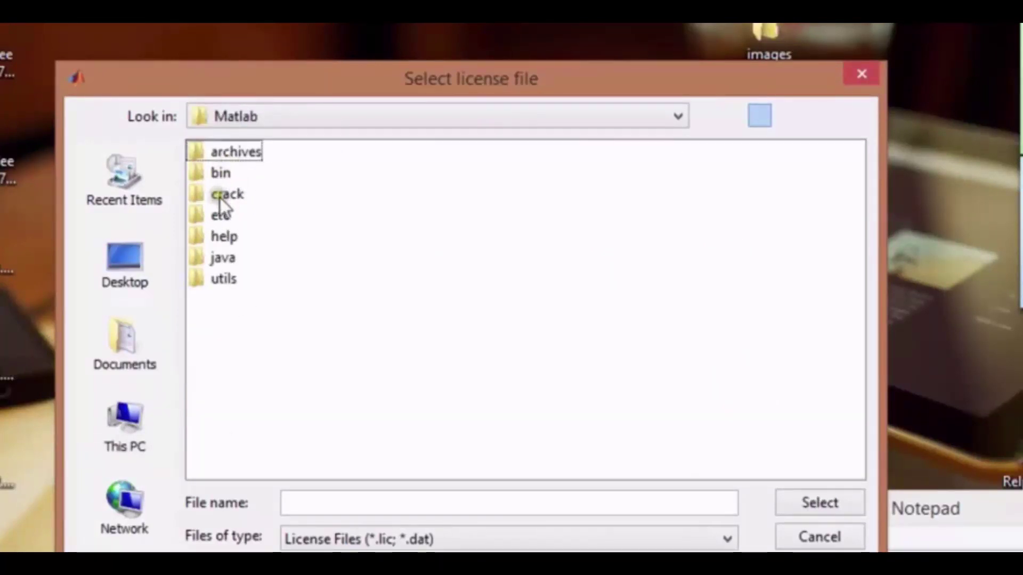
double_click(223, 195)
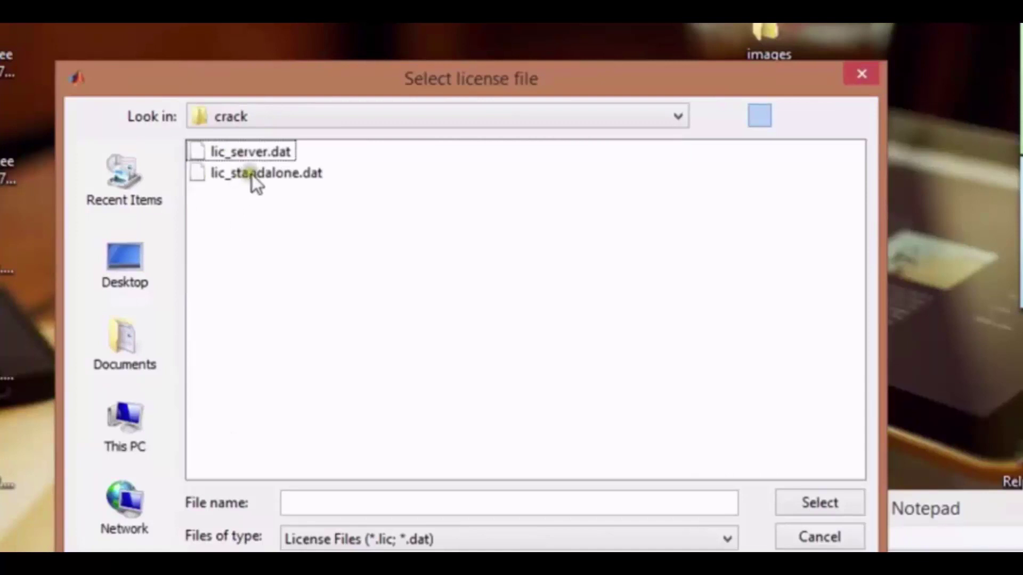
left_click(252, 174)
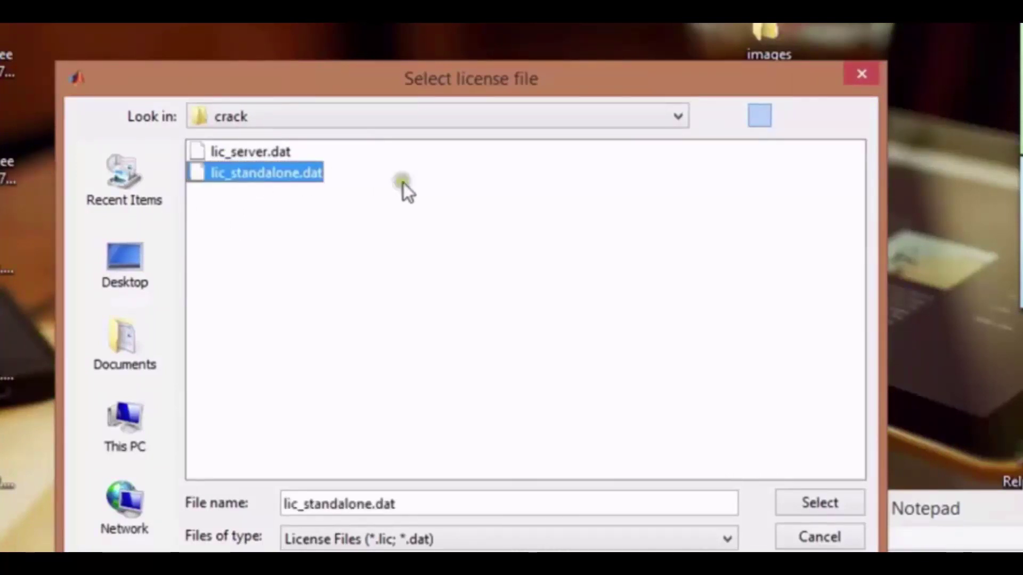
- Confirm lic_standalone.dat, activate MATLAB, and close the Activation Complete window
left_click(836, 497)
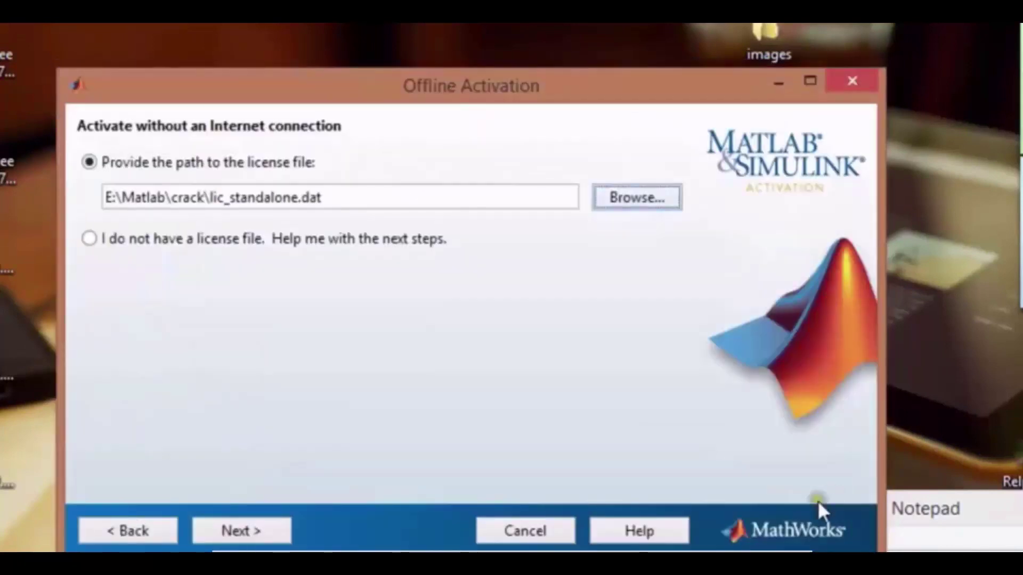
left_click(255, 534)
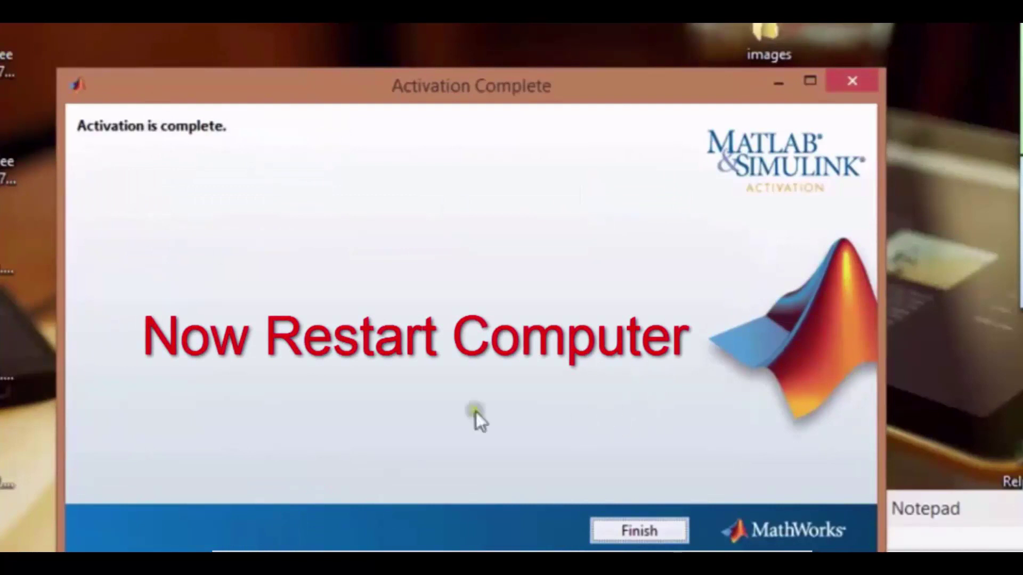
left_click(646, 533)
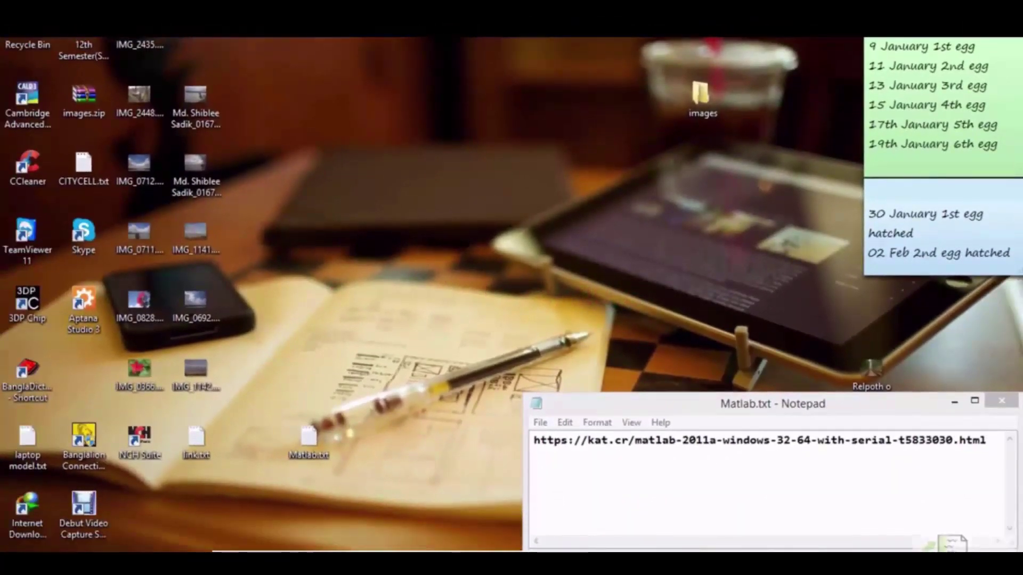
- Search the Start screen apps for 'matlab' and launch it
key("super")
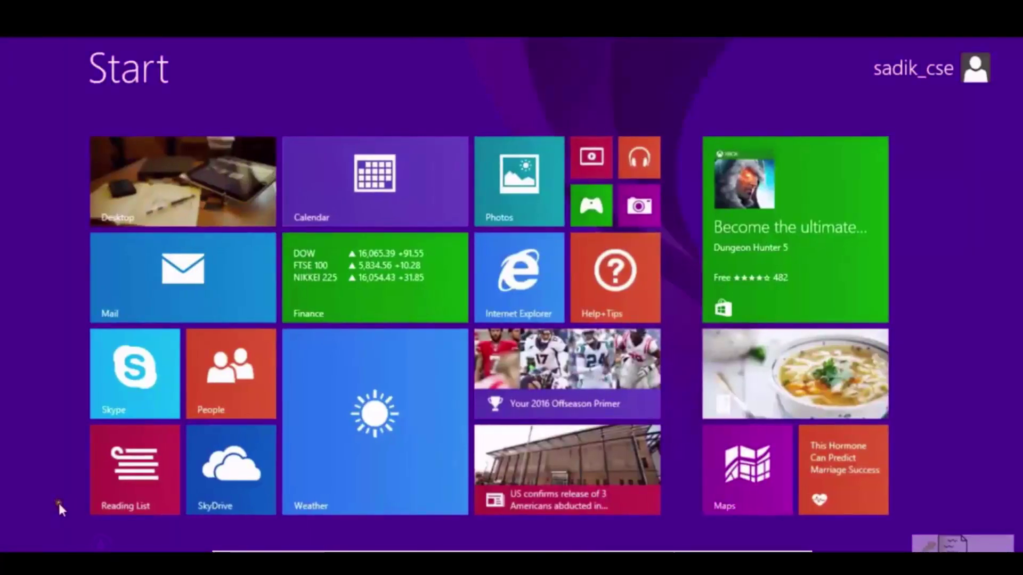
left_click(101, 543)
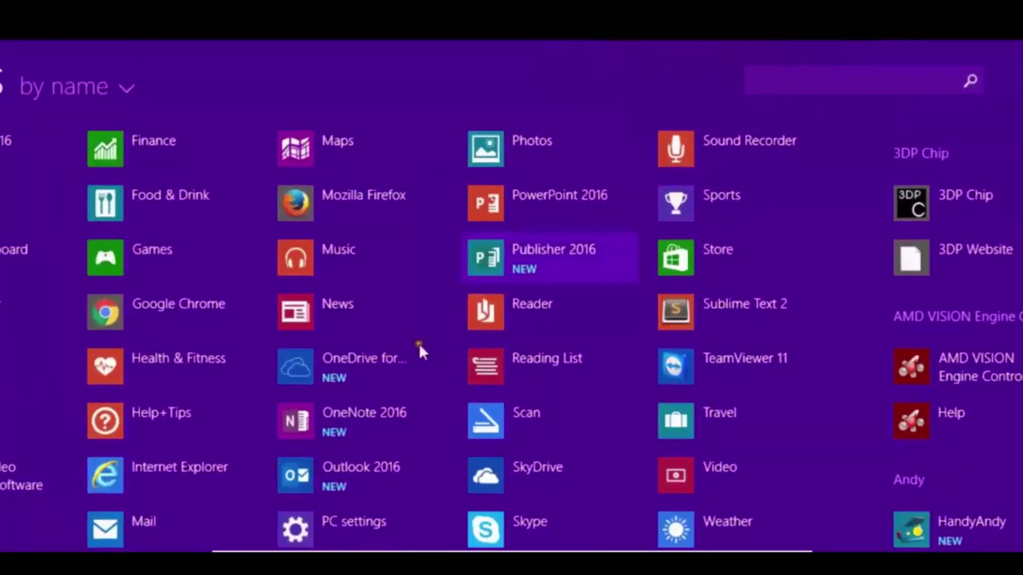
left_click(779, 153)
type("matla")
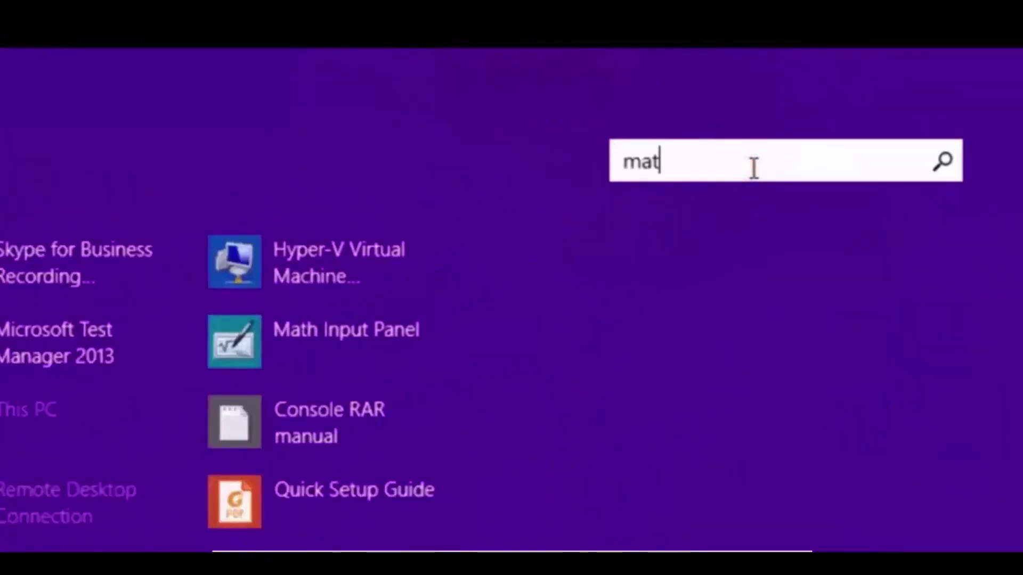
type("b")
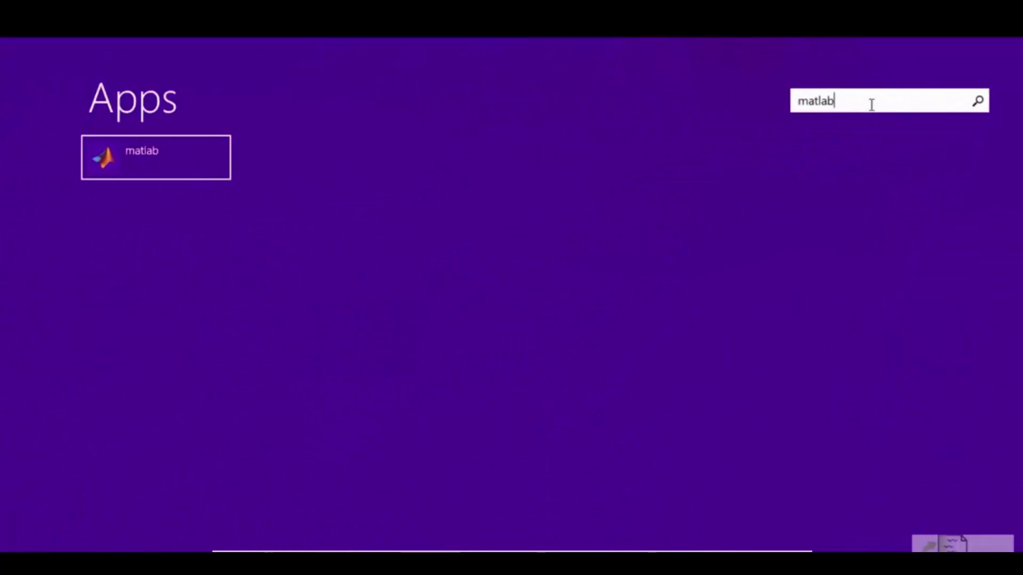
left_click(156, 161)
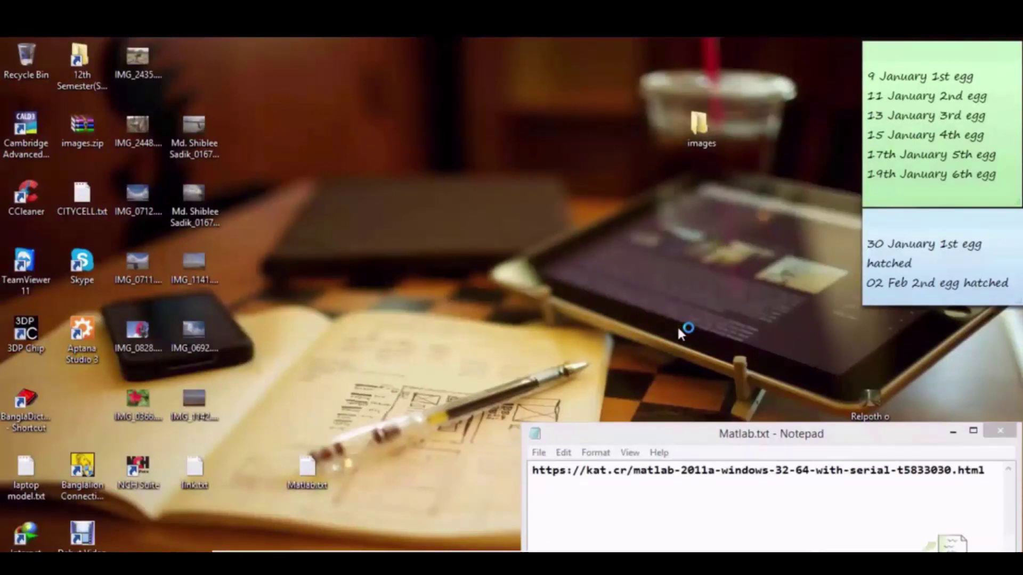
- Refresh the Windows desktop and let MATLAB 7.12.0 (R2011a) finish loading to an empty prompt
right_click(678, 330)
left_click(716, 393)
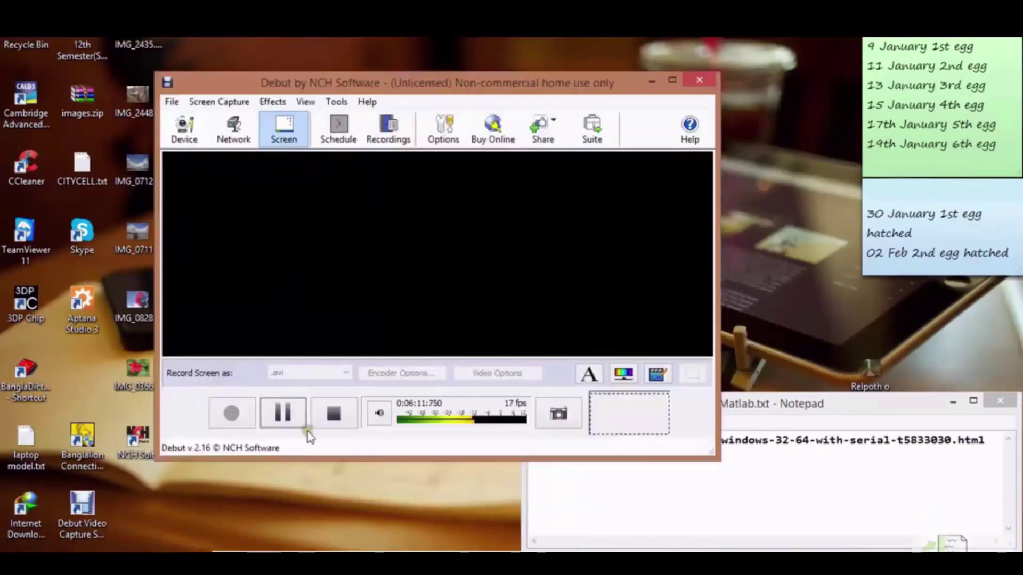
left_click(298, 421)
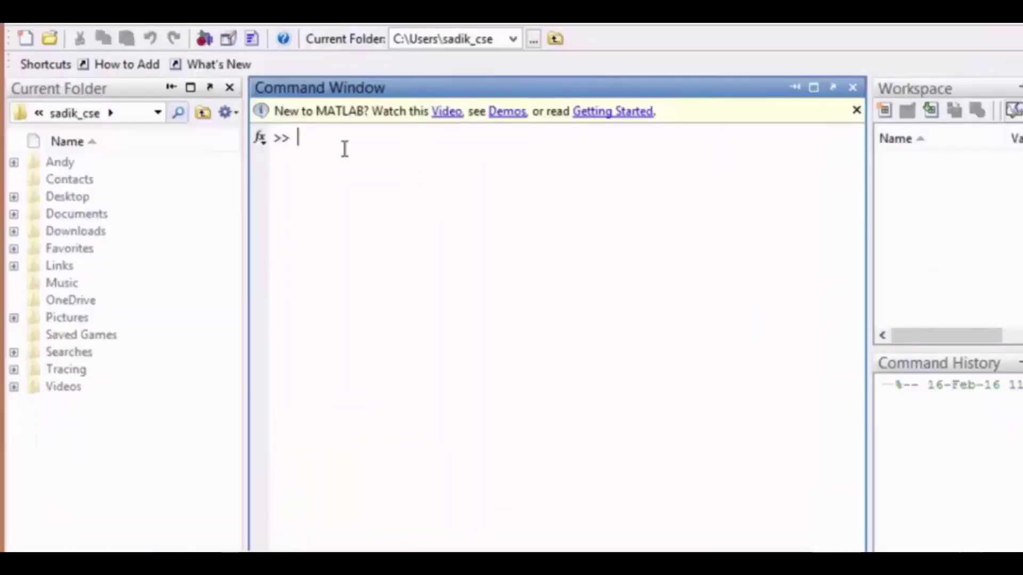
- In the Command Window, assign a = 1 and b = 2, then compute c = a+b, returning 3
type("a = 1")
key("Return")
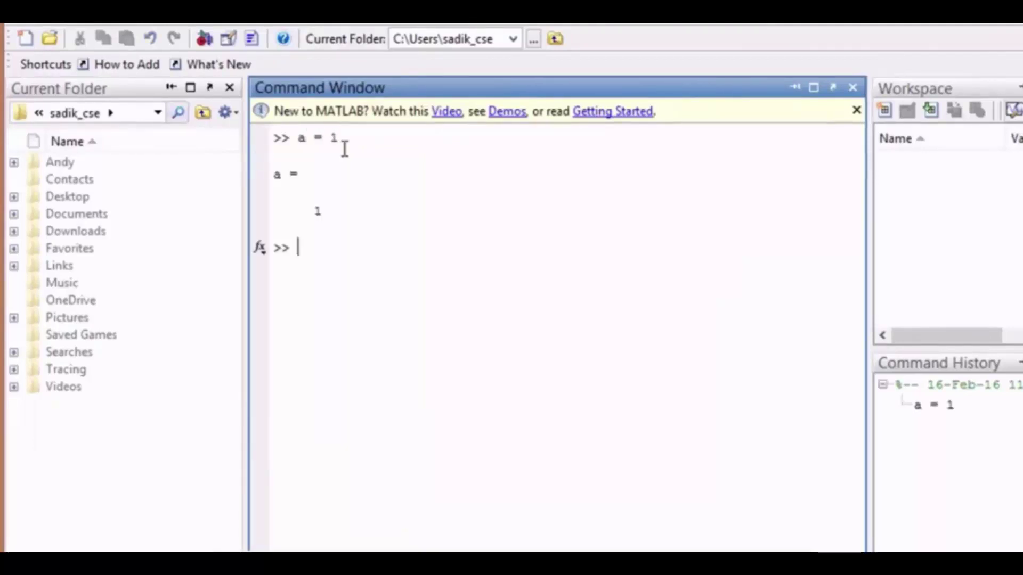
type("b = 2")
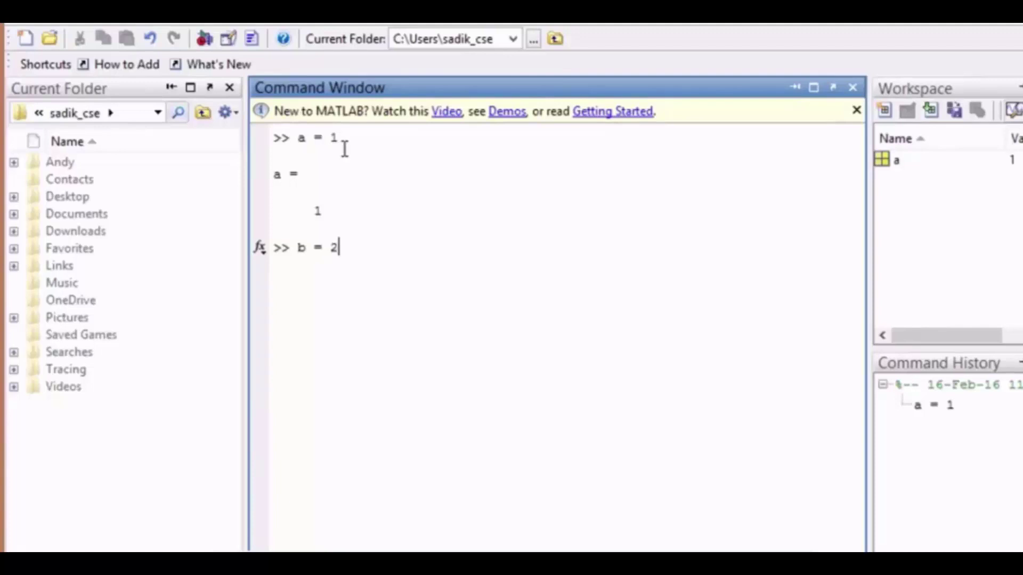
key("Return")
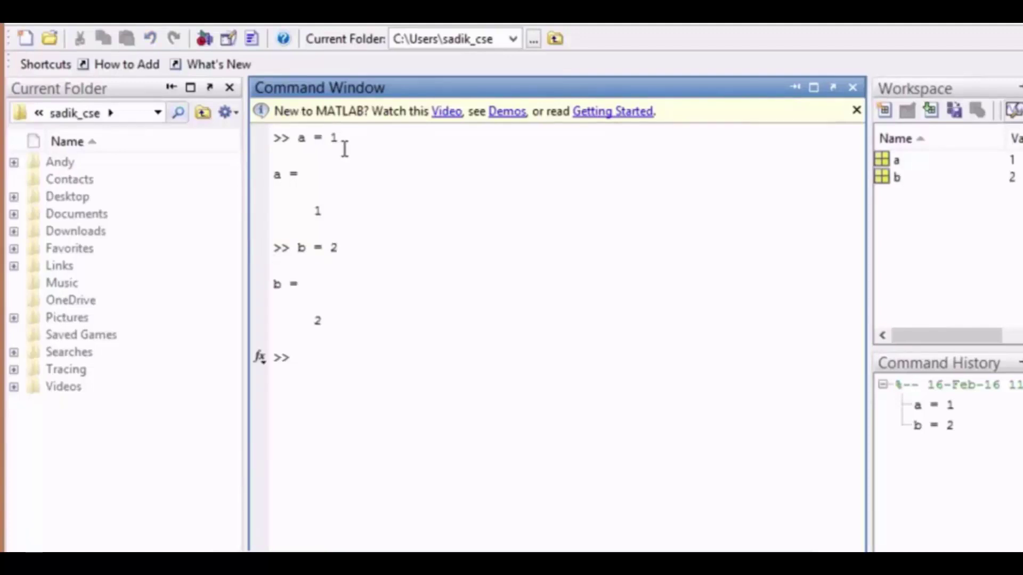
type("c = a+b")
key("Return")
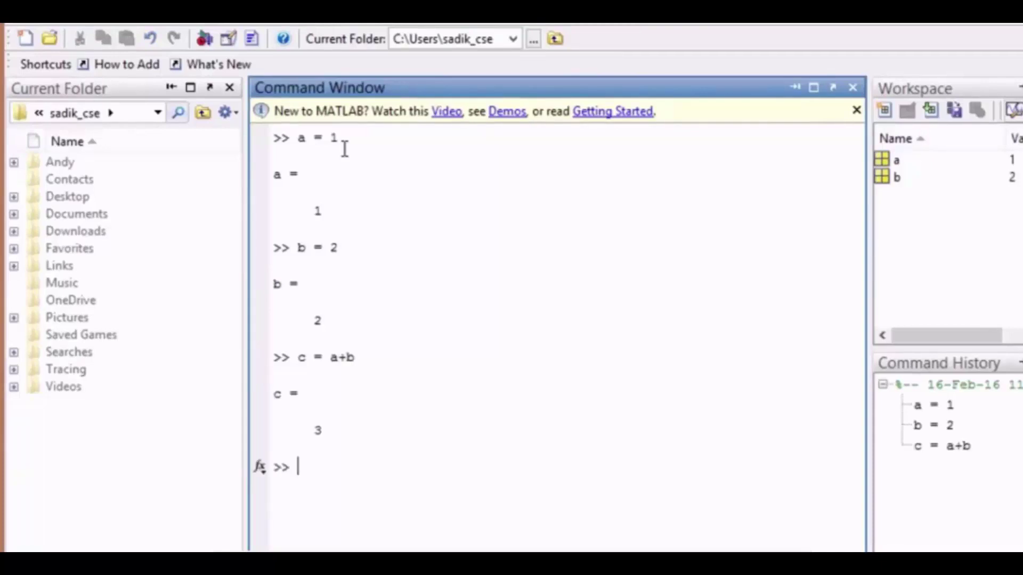